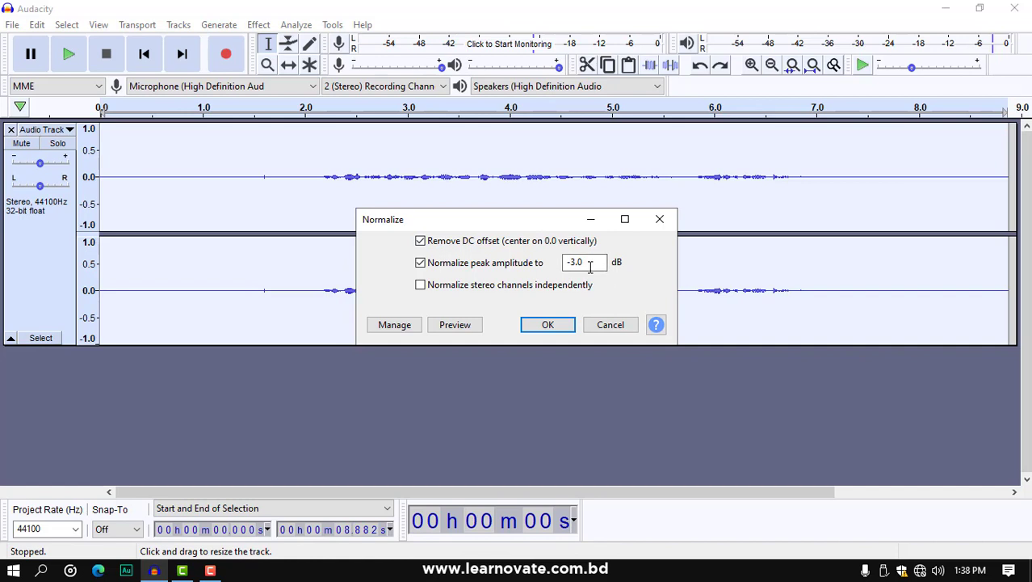
Normalize the track's peak amplitude to -3 dB with DC offset removal, then clear the selection
drag(588, 264, 462, 257)
text(-3)
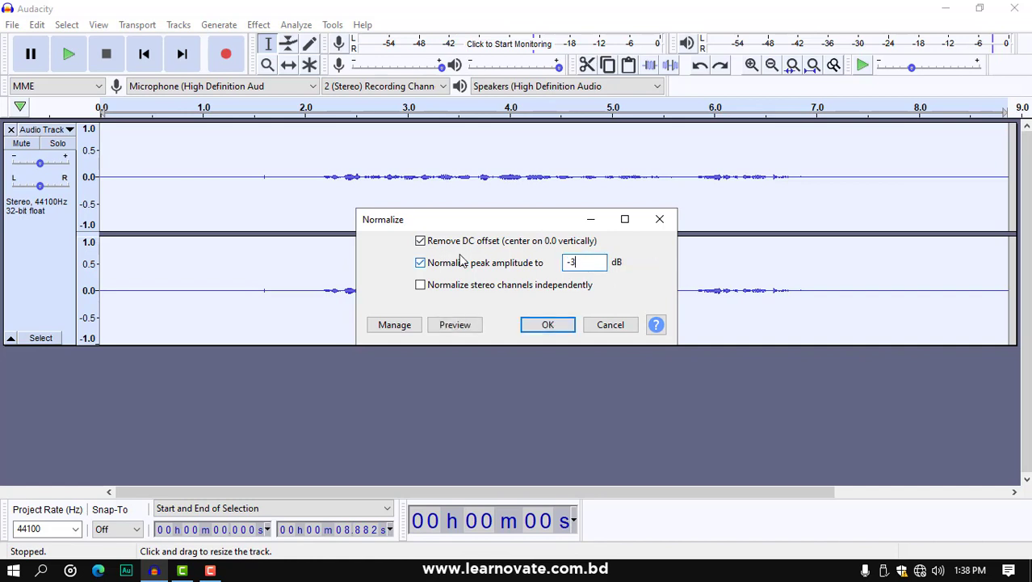
key(Return)
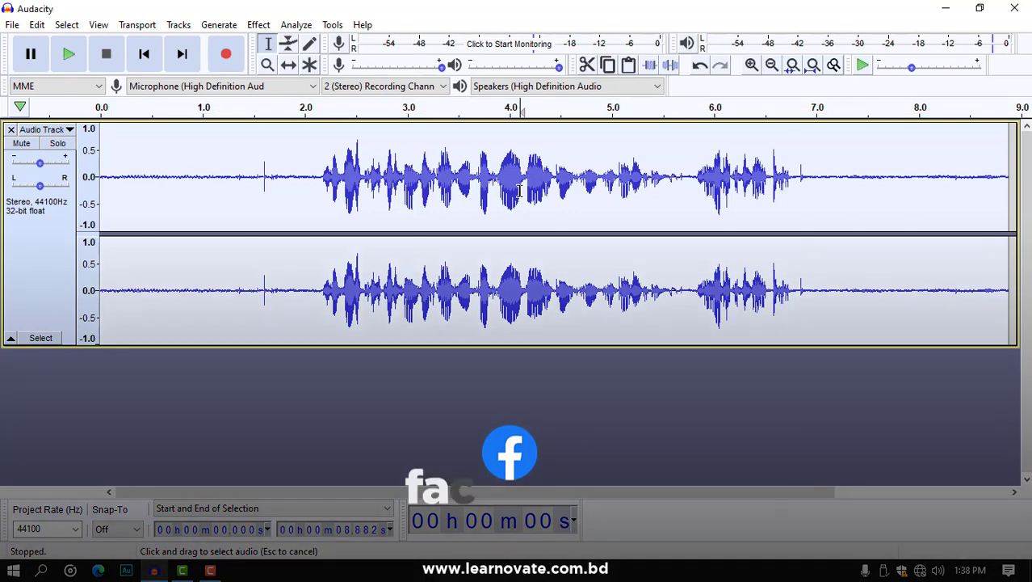
click(520, 189)
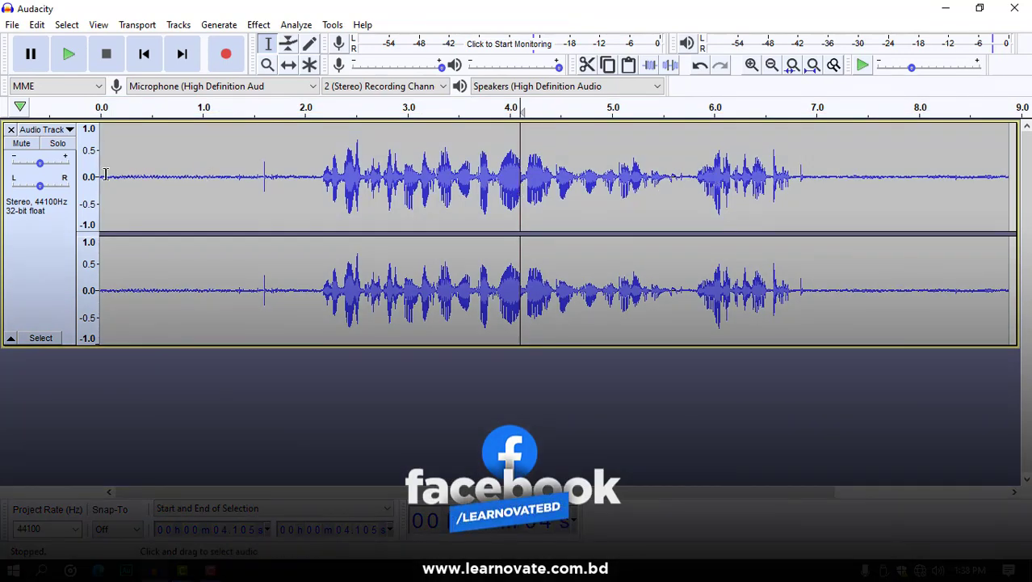
Select the quiet opening of the track from about 0.1 to 1.5 s and play it back
drag(111, 169, 253, 169)
key(space)
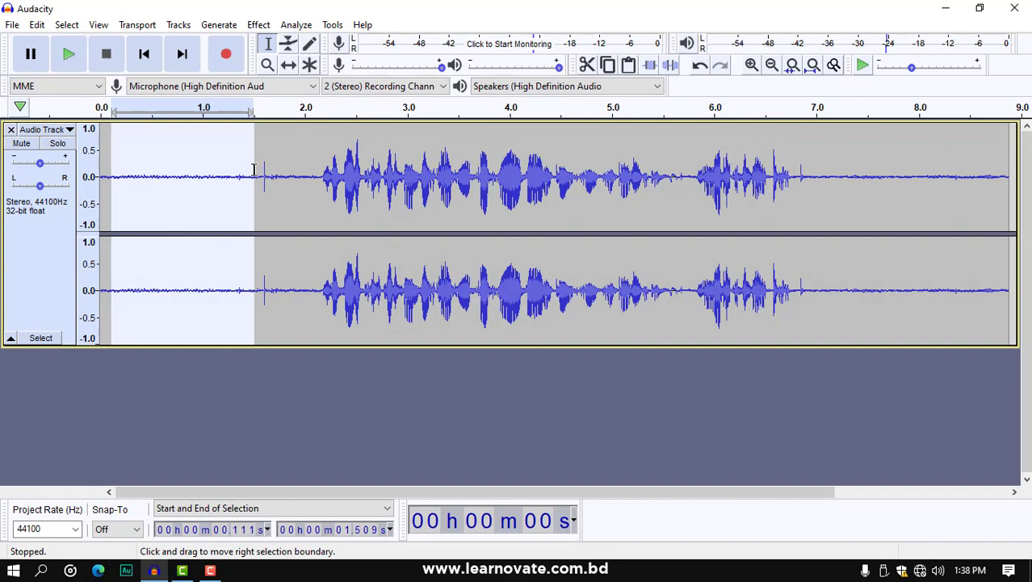
click(189, 168)
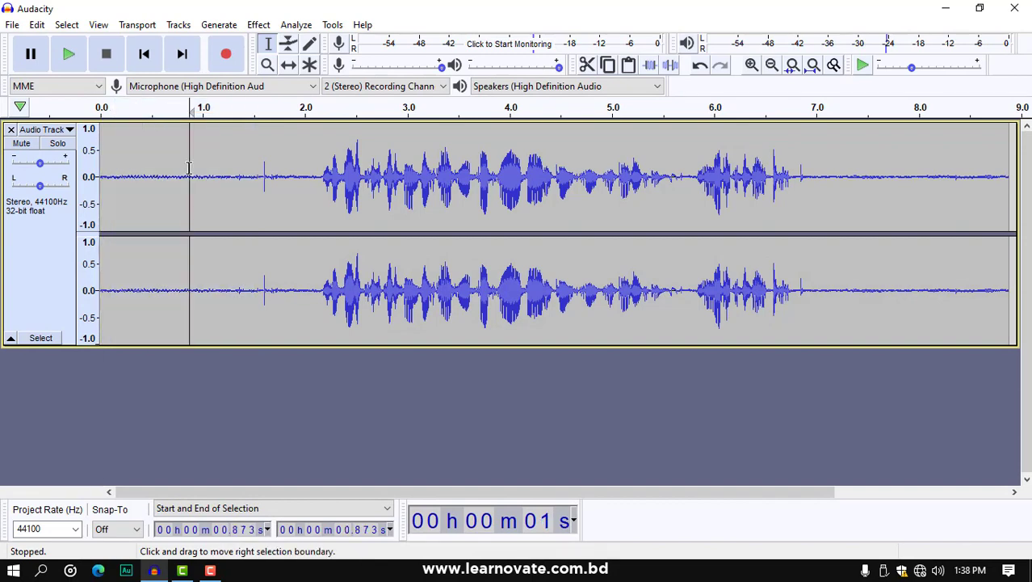
Play back the recording from about 2 s to hear the background noise around the speech
click(305, 151)
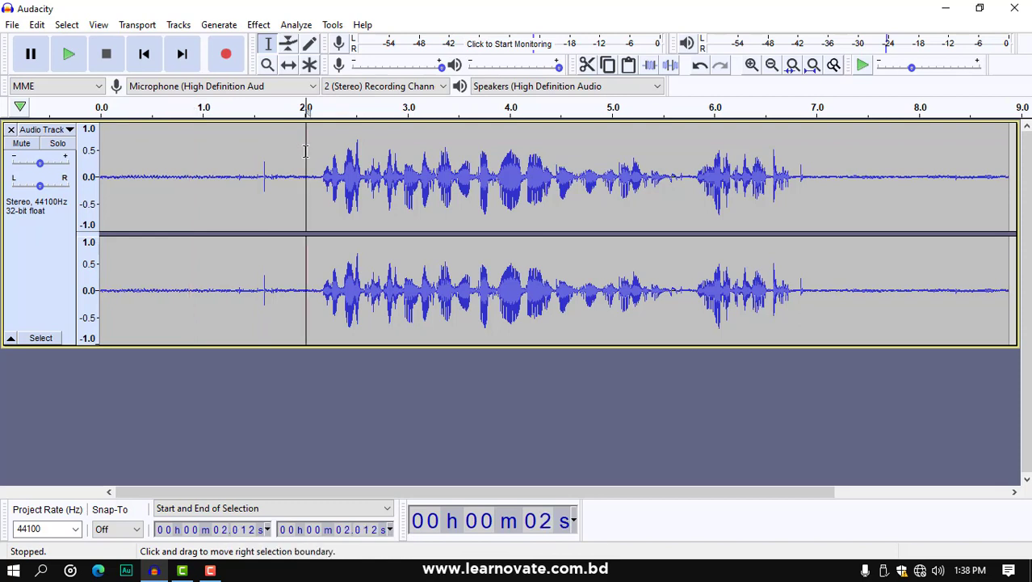
key(space)
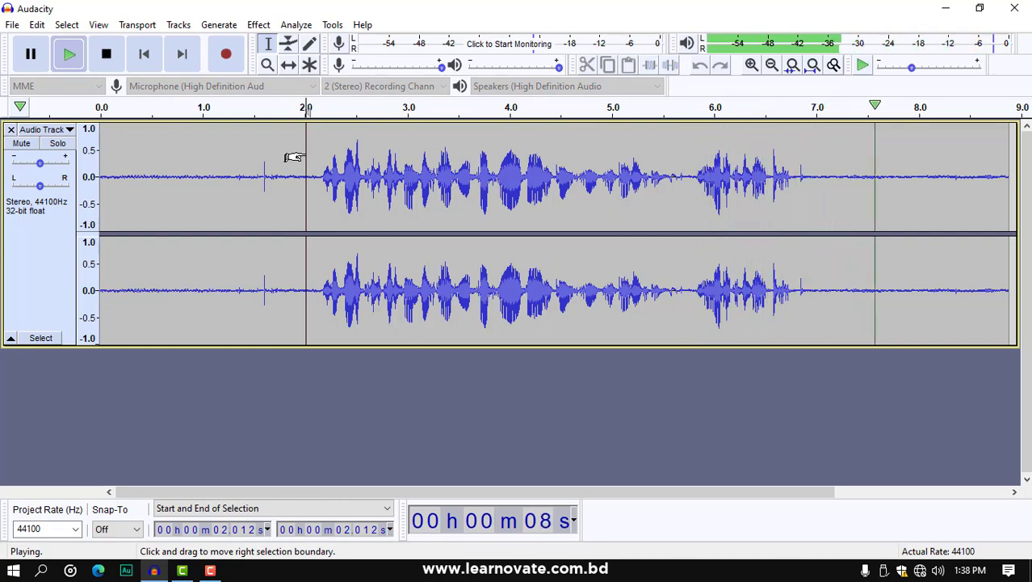
key(space)
click(157, 186)
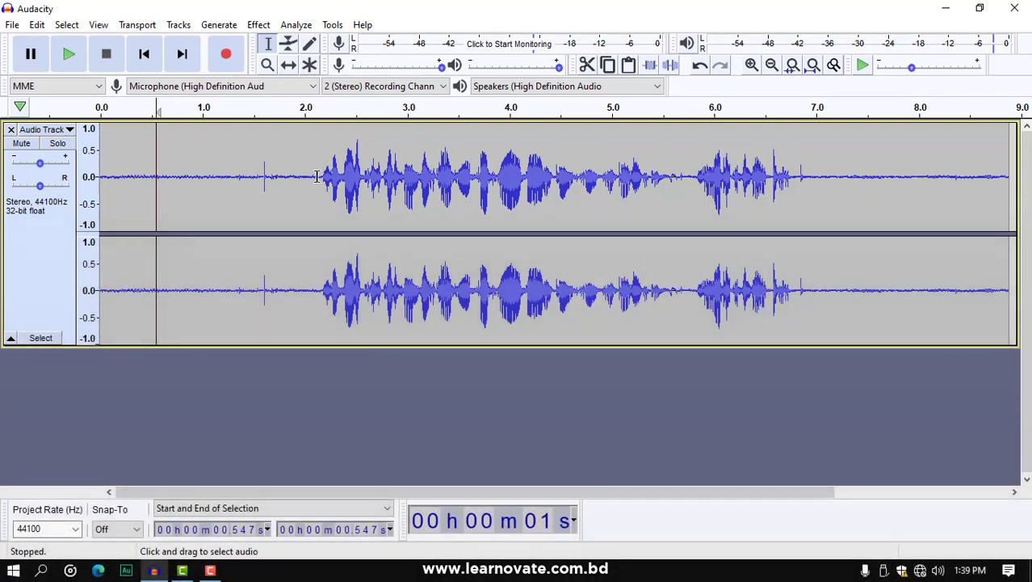
click(318, 175)
drag(312, 174, 134, 178)
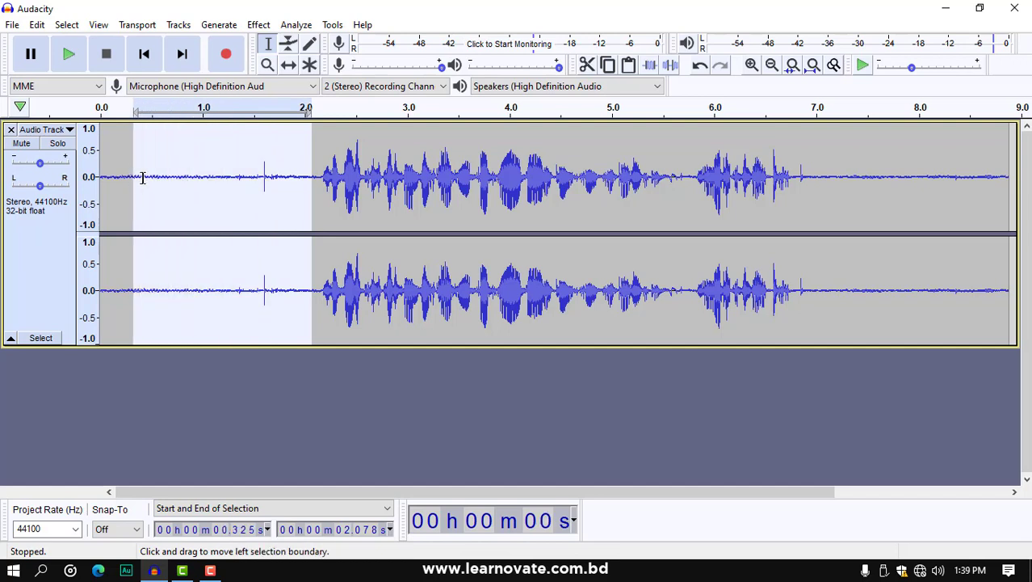
drag(246, 169, 116, 174)
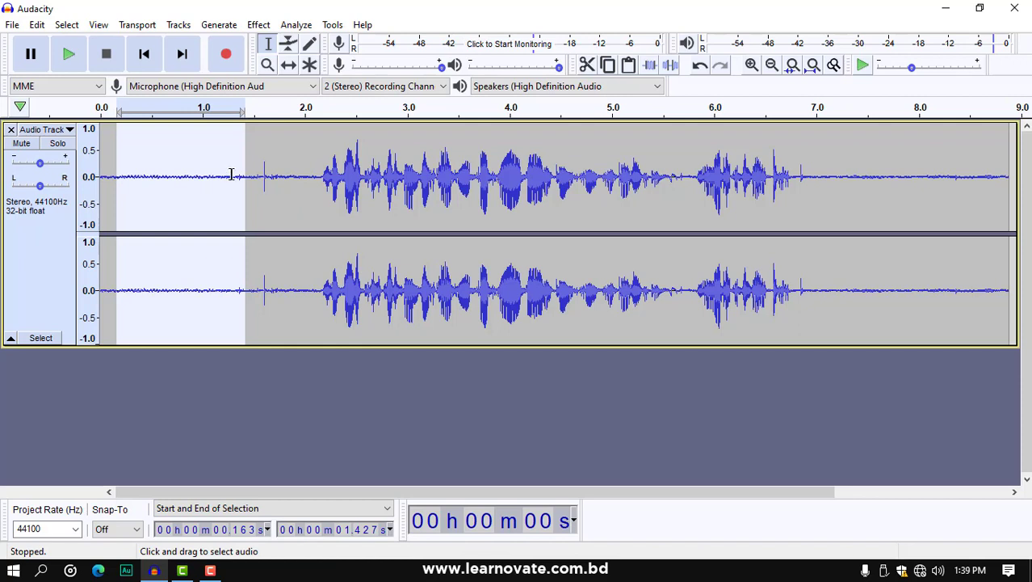
drag(241, 185, 253, 184)
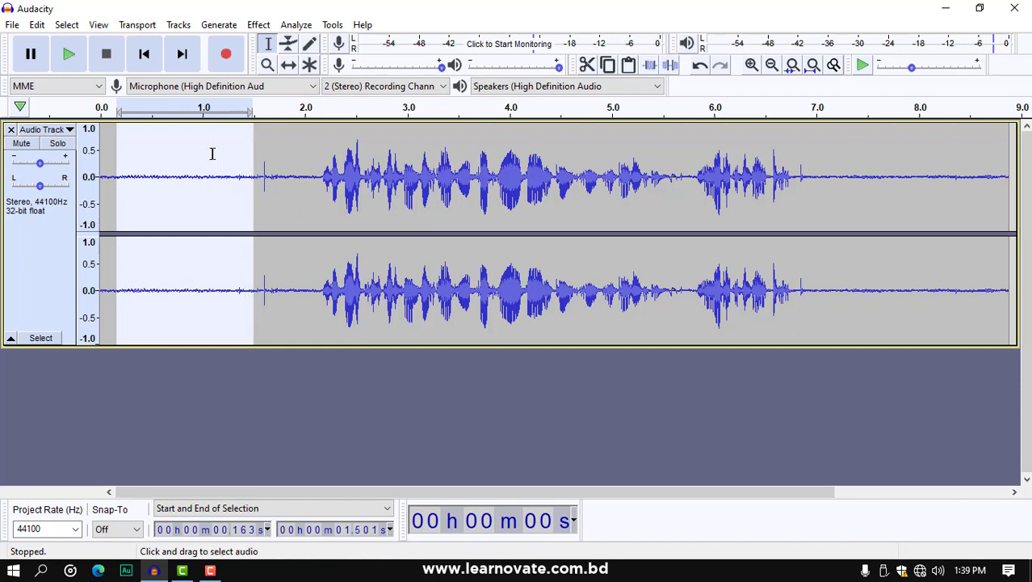
click(257, 185)
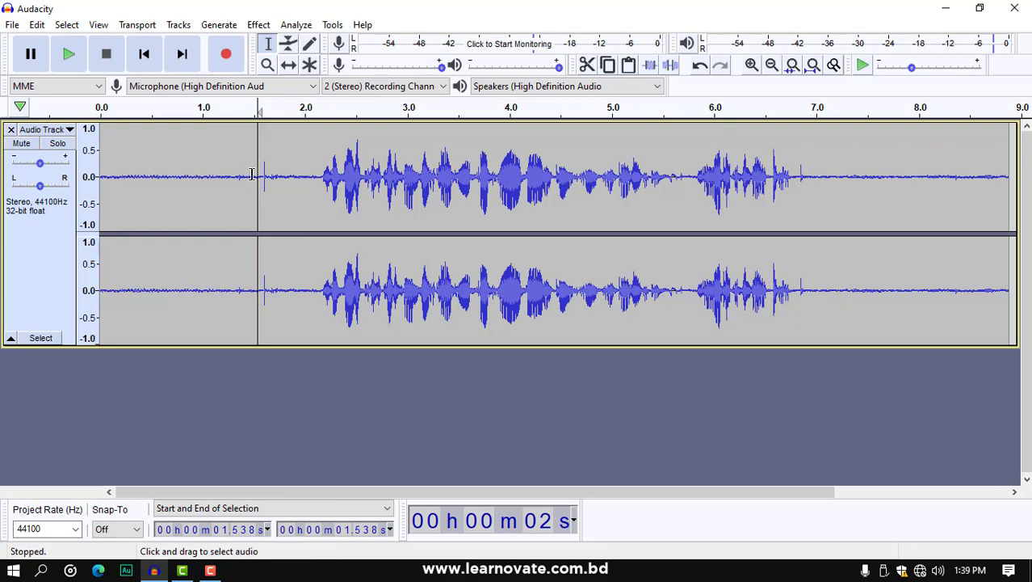
Capture a noise profile for Noise Reduction from the quiet opening between about 0.2 and 1.5 s
drag(252, 176, 120, 179)
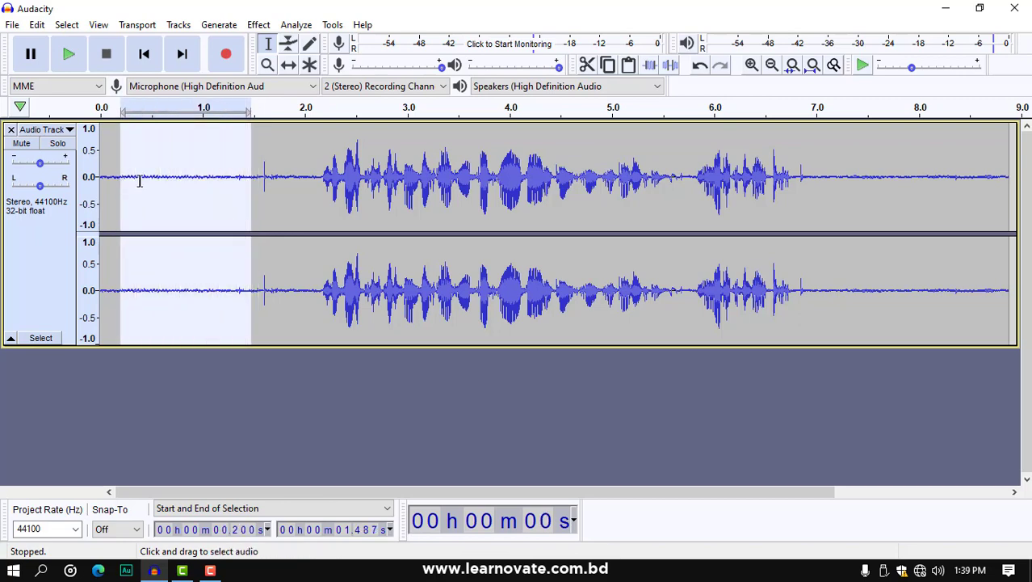
click(259, 25)
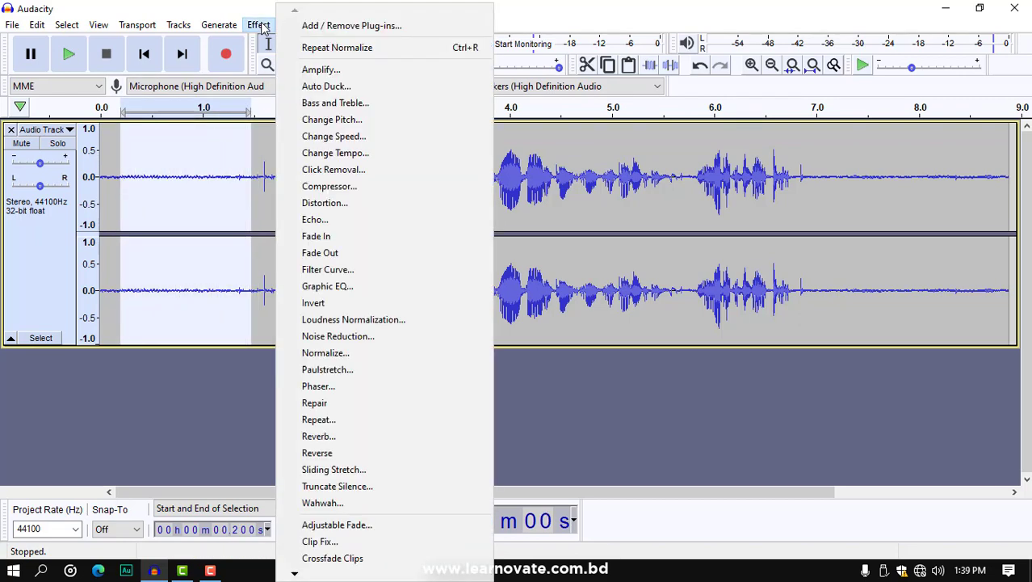
click(317, 336)
drag(499, 138, 523, 138)
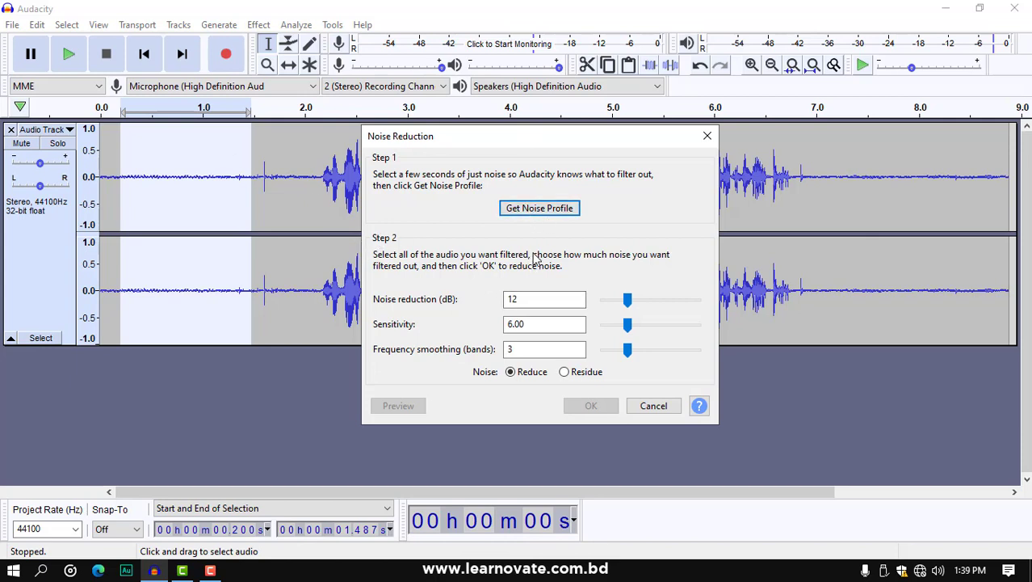
click(546, 209)
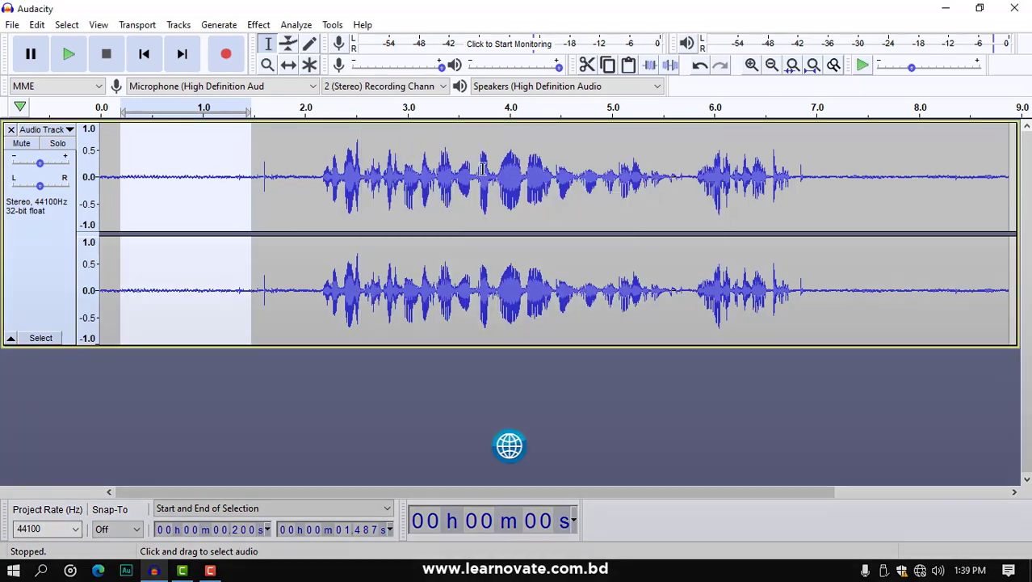
Apply Noise Reduction to the whole track with 12 dB reduction, sensitivity 6.00 and frequency smoothing of 3 bands
double_click(484, 170)
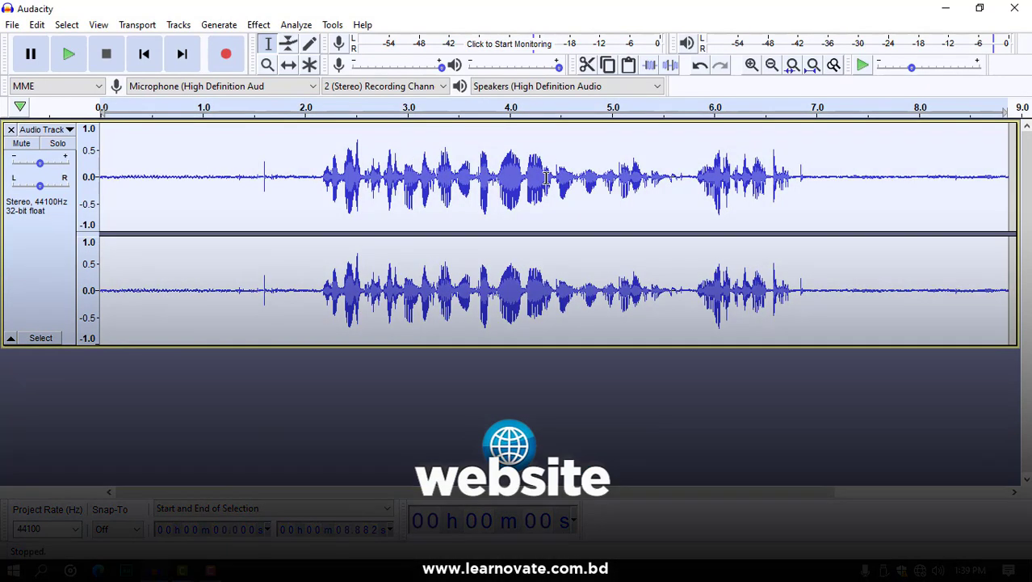
click(547, 177)
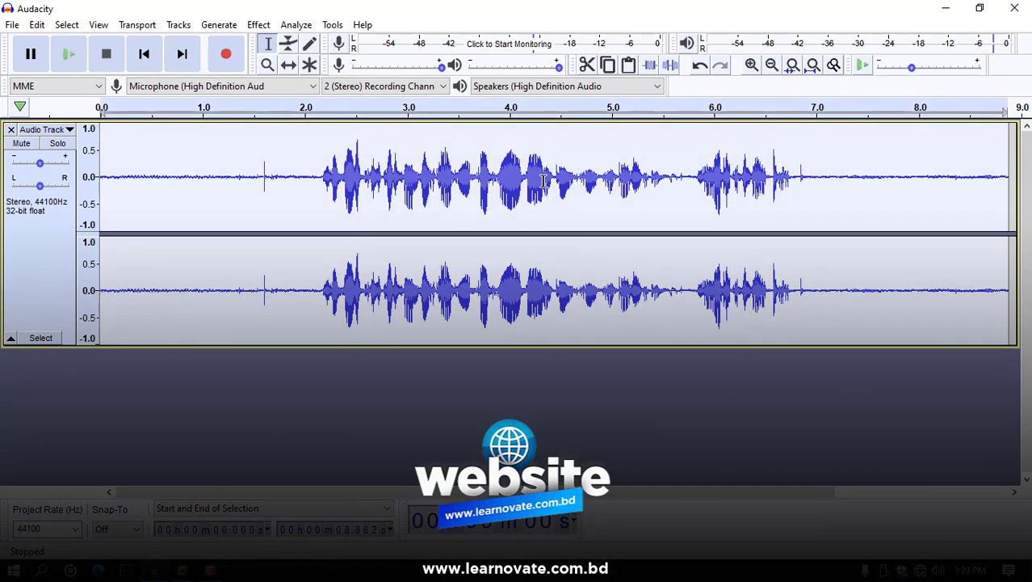
double_click(544, 179)
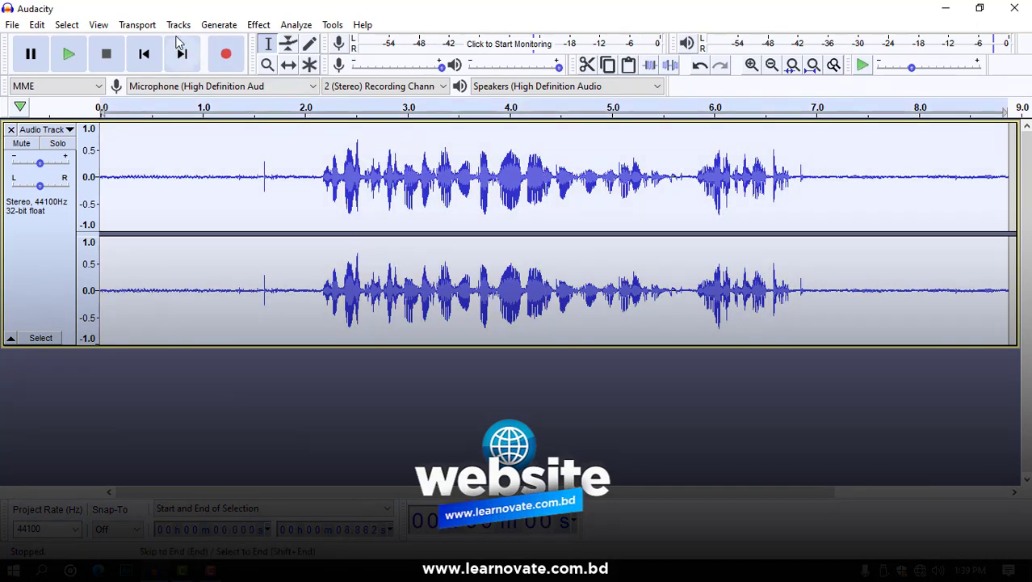
click(259, 25)
click(346, 338)
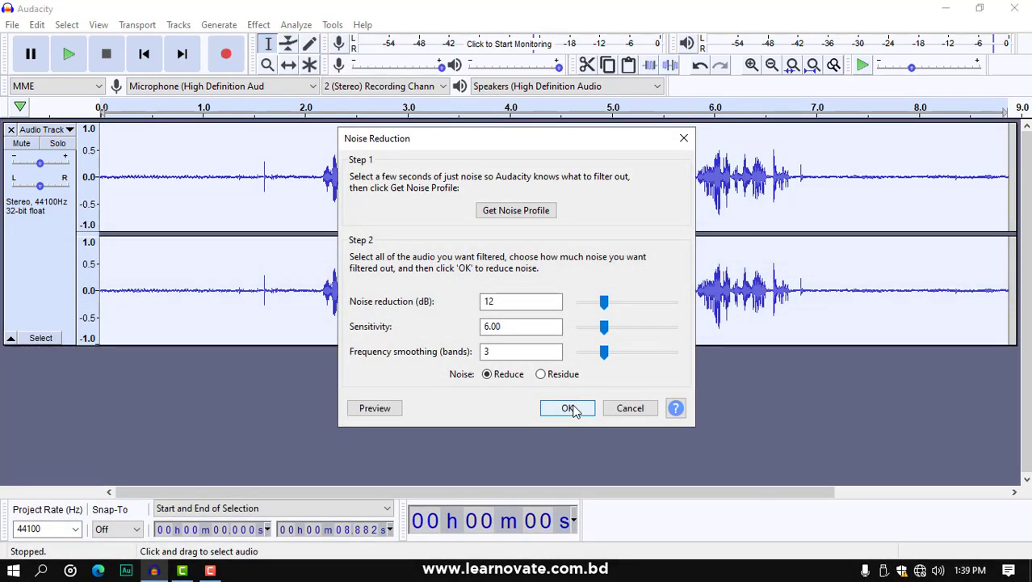
click(568, 408)
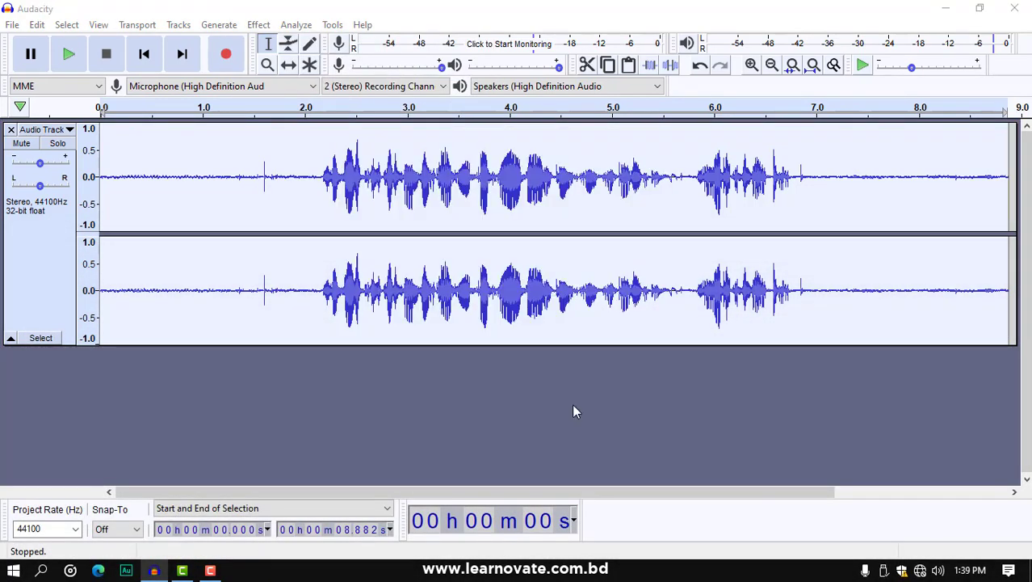
Play back the noise-reduced recording from about 2 s to check the sound
click(307, 167)
click(186, 167)
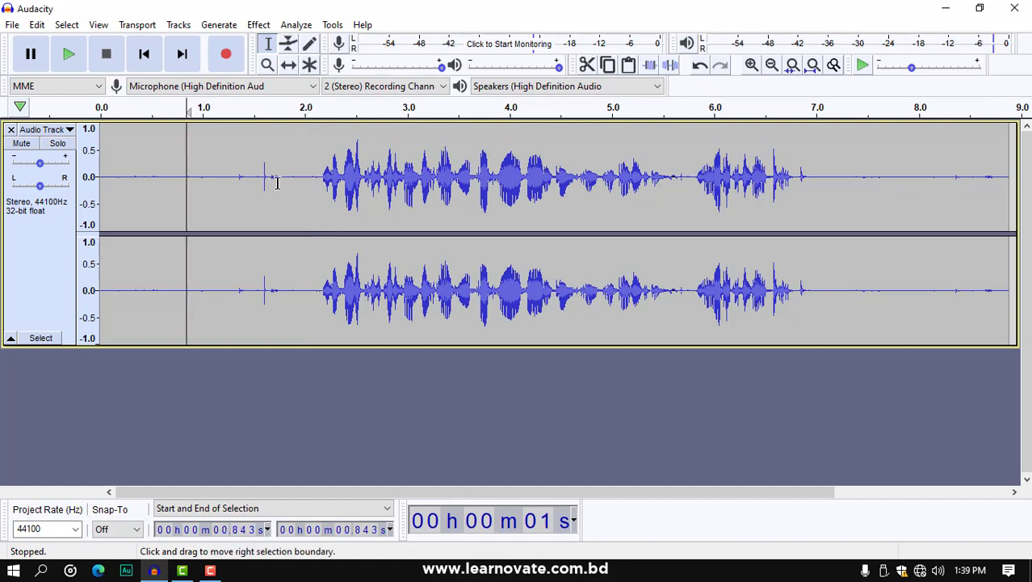
click(299, 173)
key(space)
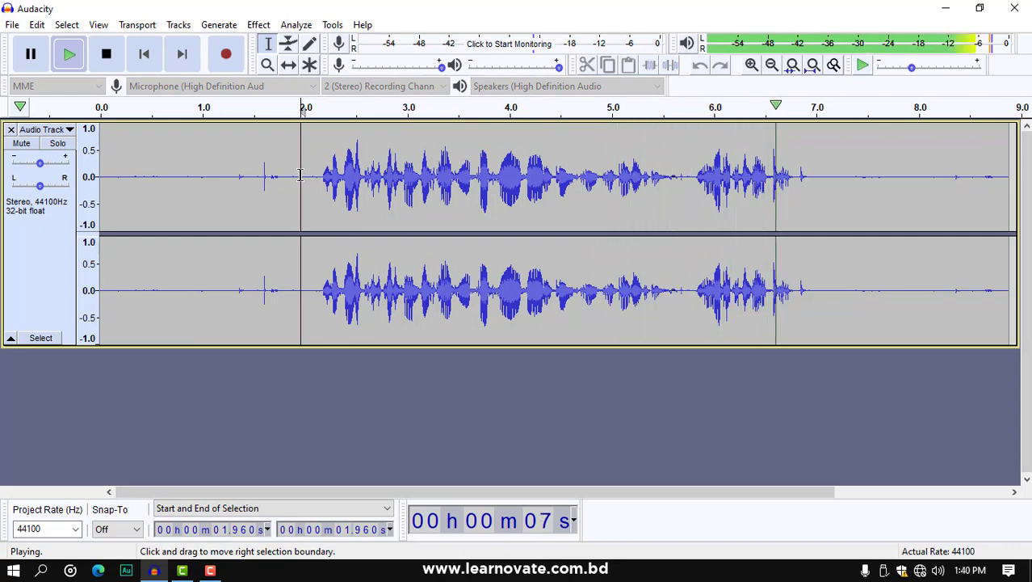
key(space)
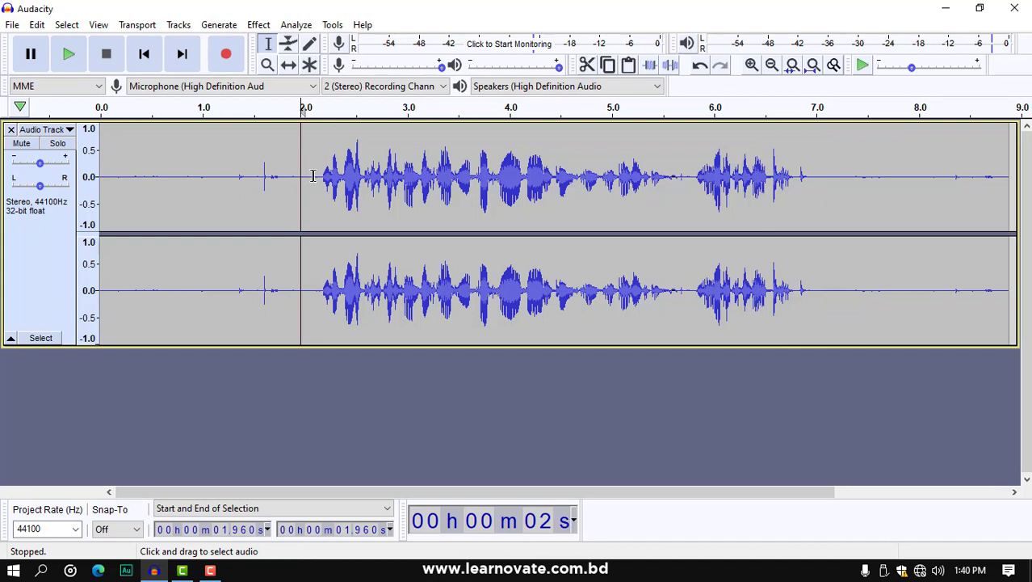
Delete the first 2.06 s or so before the speech and the silent tail from about 4.78 s onward
click(315, 175)
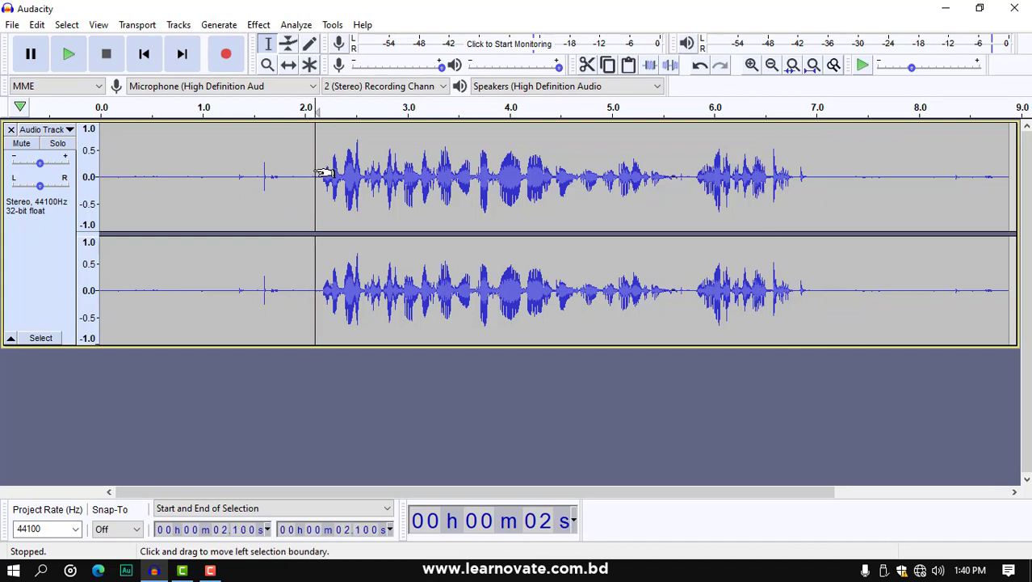
drag(309, 172, 63, 176)
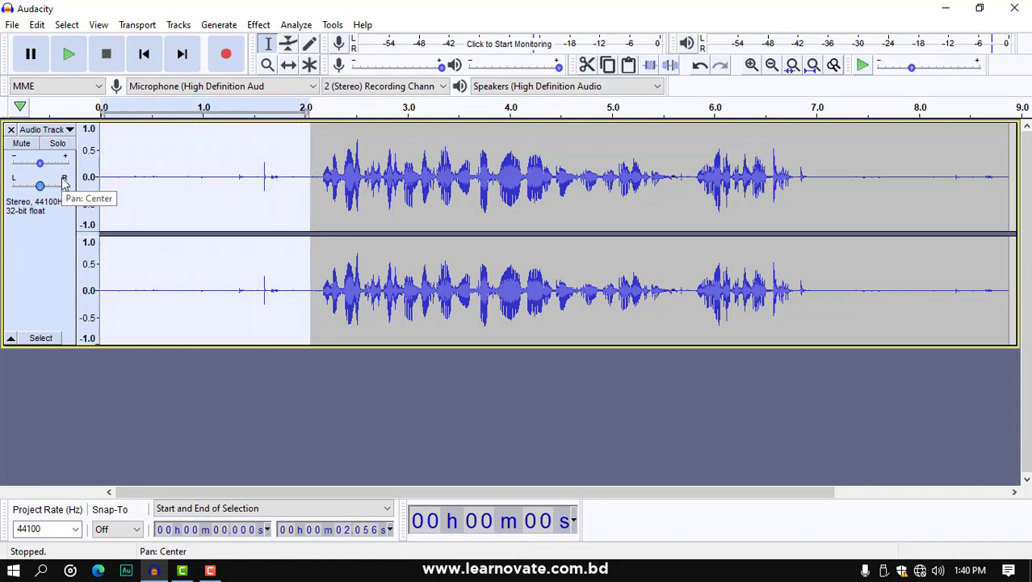
key(Delete)
drag(589, 172, 813, 176)
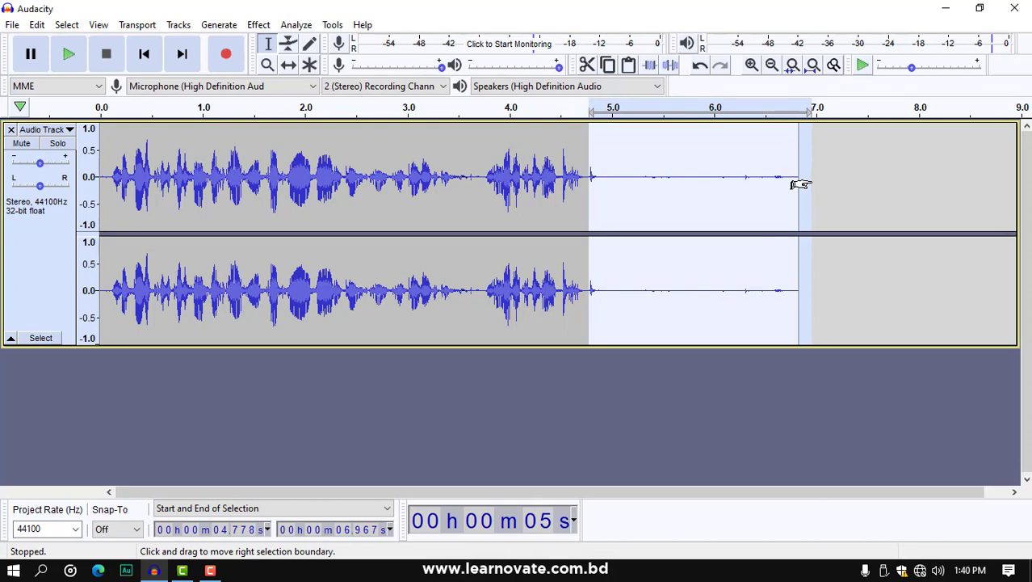
key(Delete)
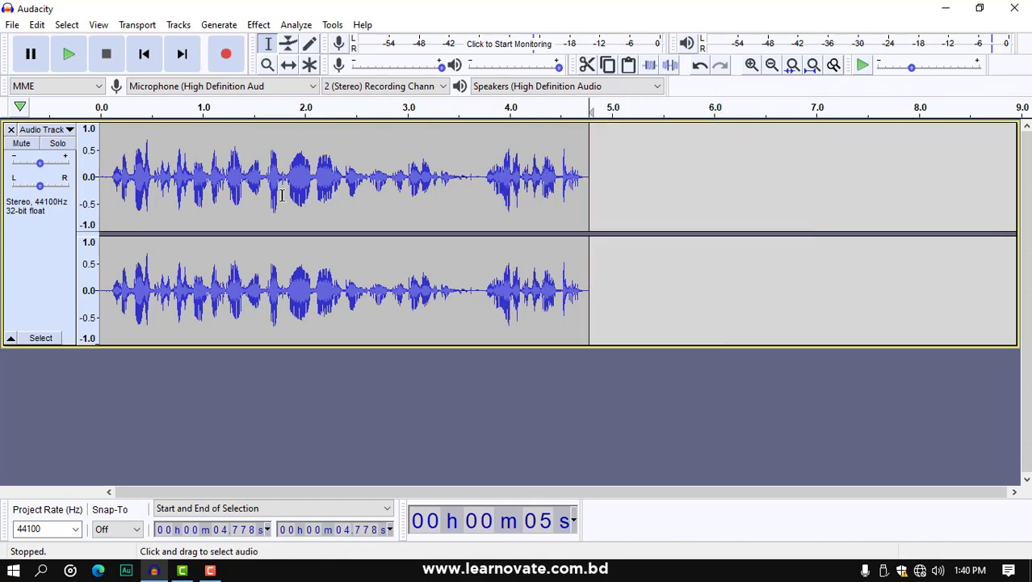
Play back the trimmed recording from just after its start
click(282, 196)
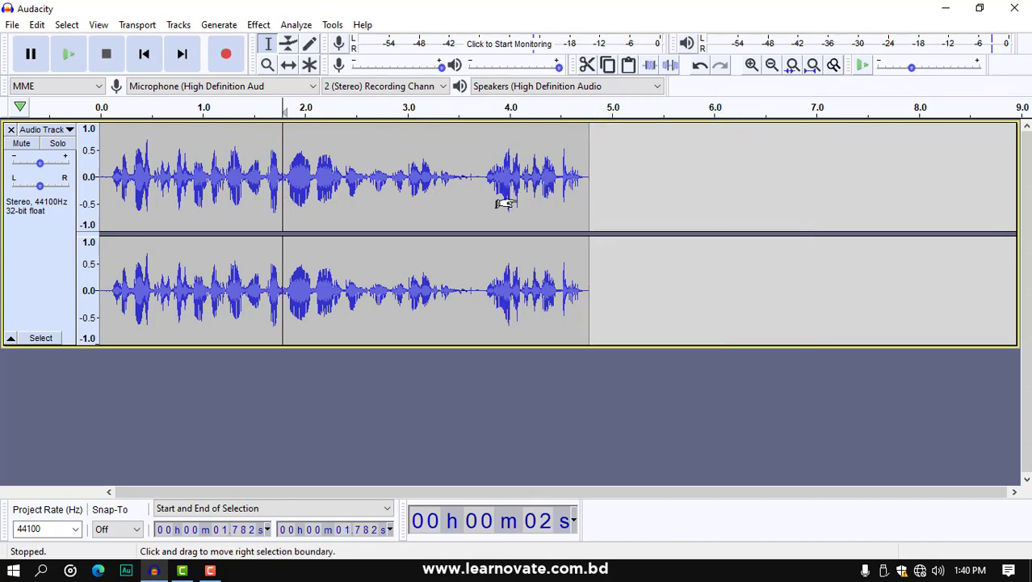
key(ctrl+1)
click(555, 134)
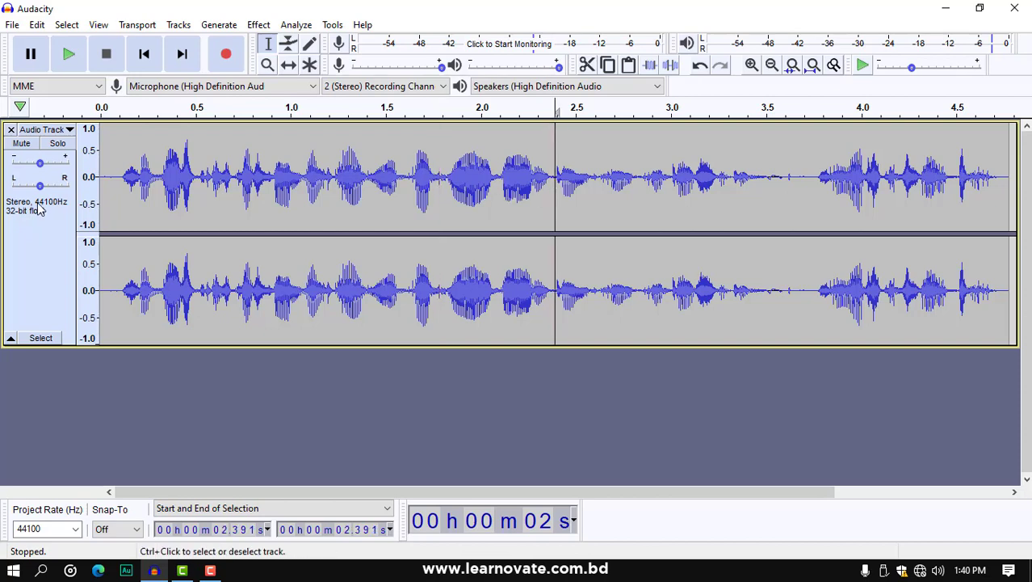
click(111, 167)
key(space)
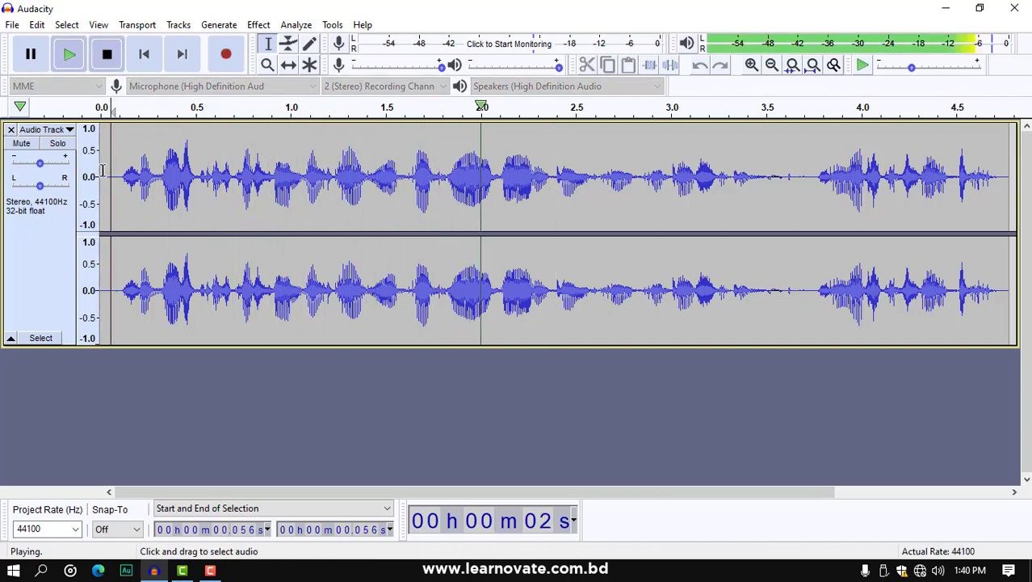
key(space)
click(228, 171)
click(132, 153)
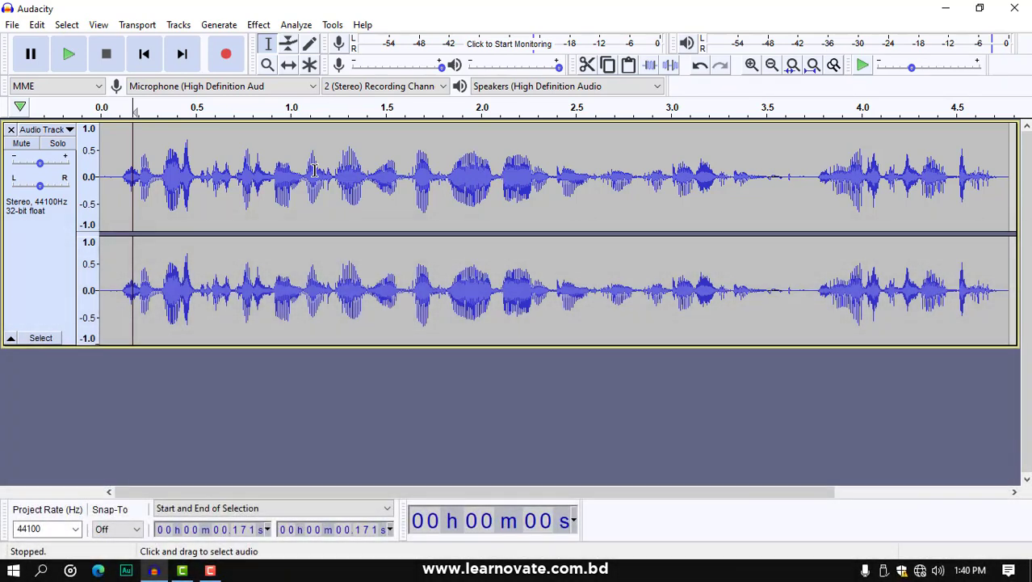
click(358, 202)
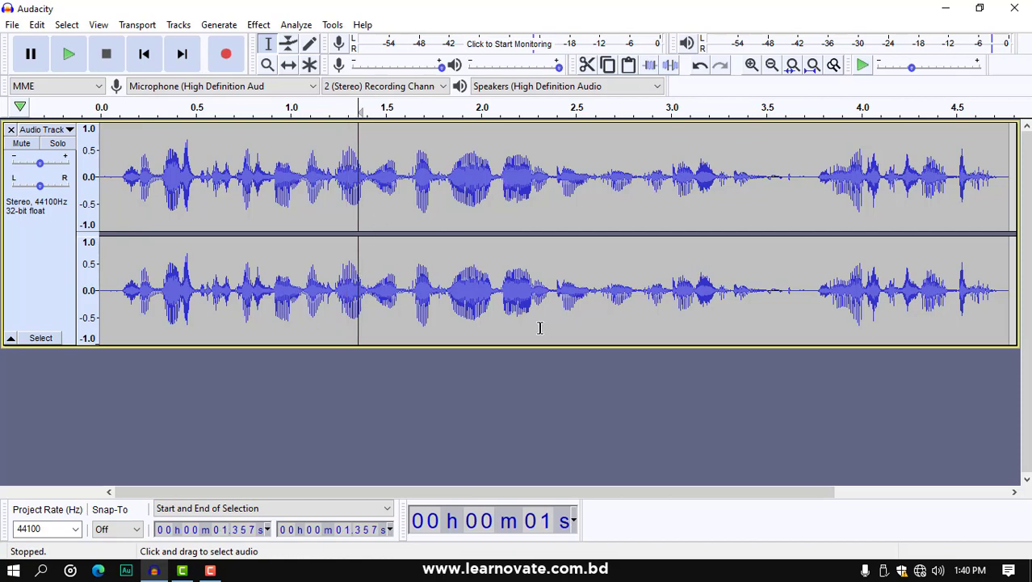
Split the stereo track into two separate mono tracks
click(47, 129)
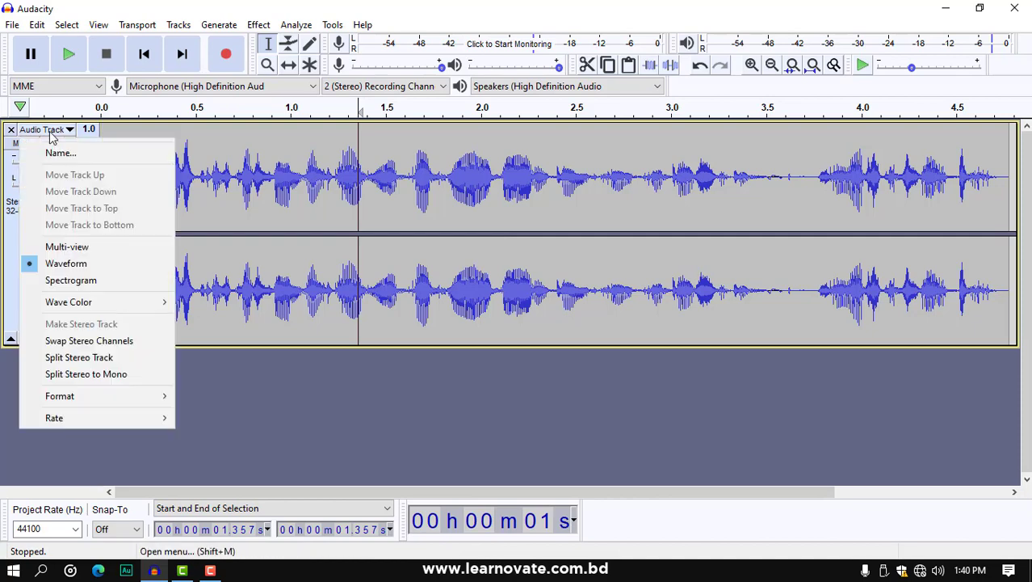
click(95, 376)
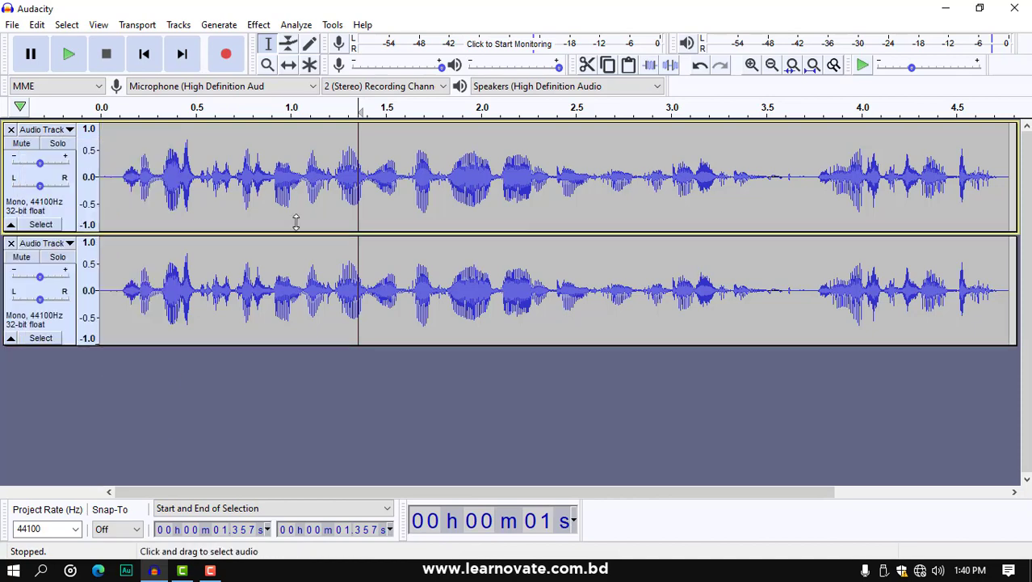
Delete the lower mono track and enlarge the height of the remaining track
click(296, 178)
click(299, 268)
click(287, 181)
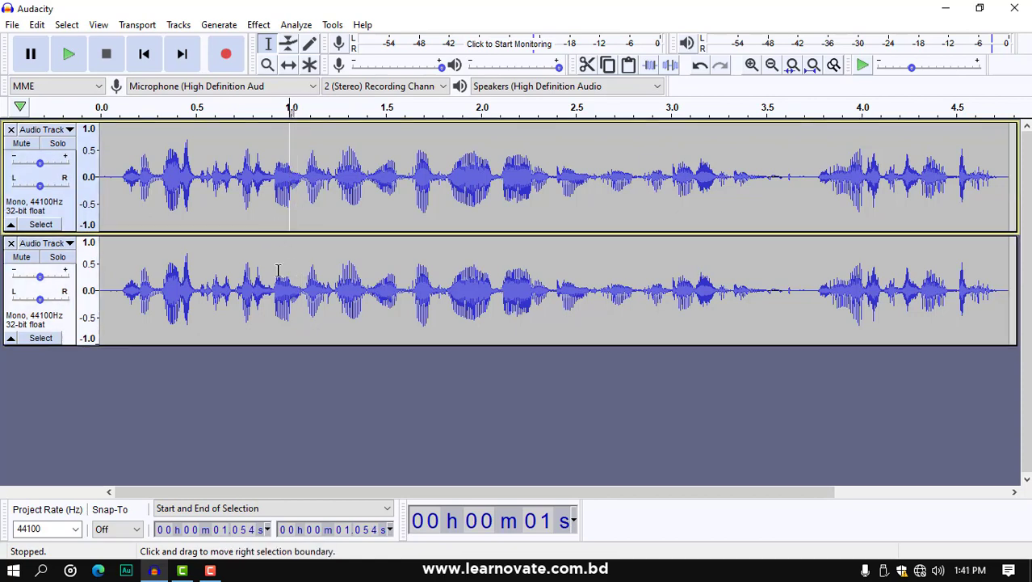
click(278, 272)
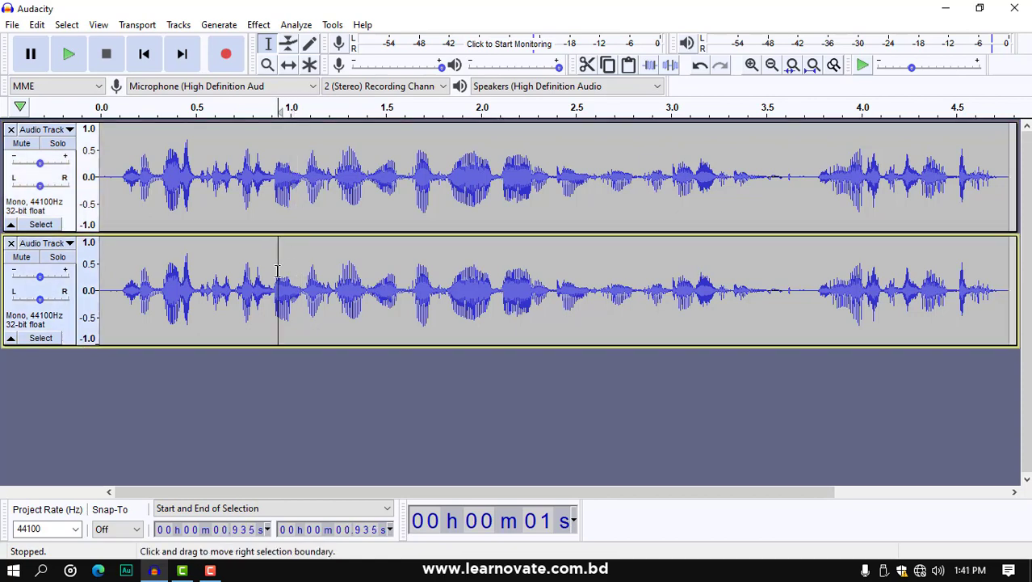
click(11, 243)
click(420, 182)
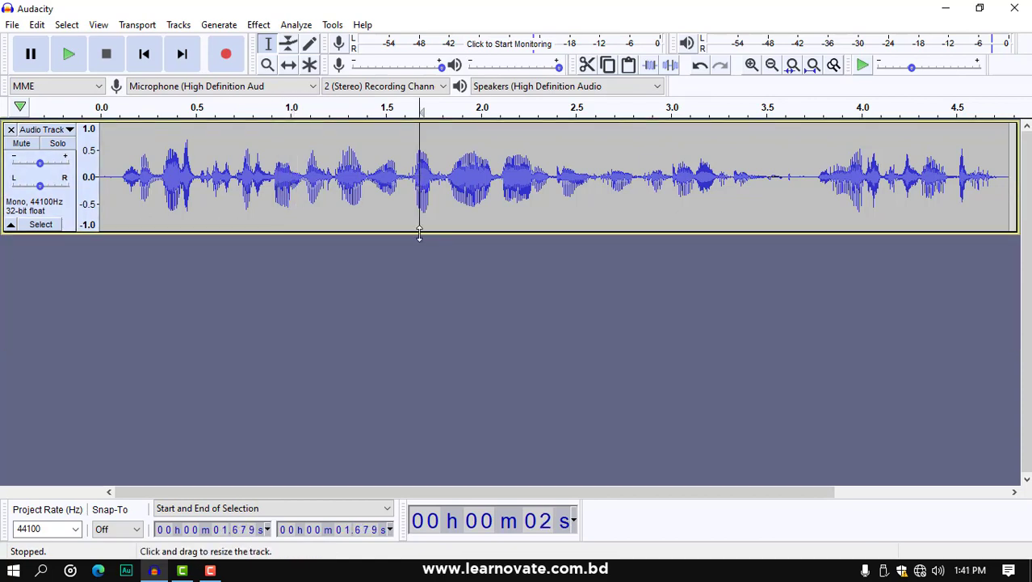
drag(422, 257, 408, 374)
click(479, 242)
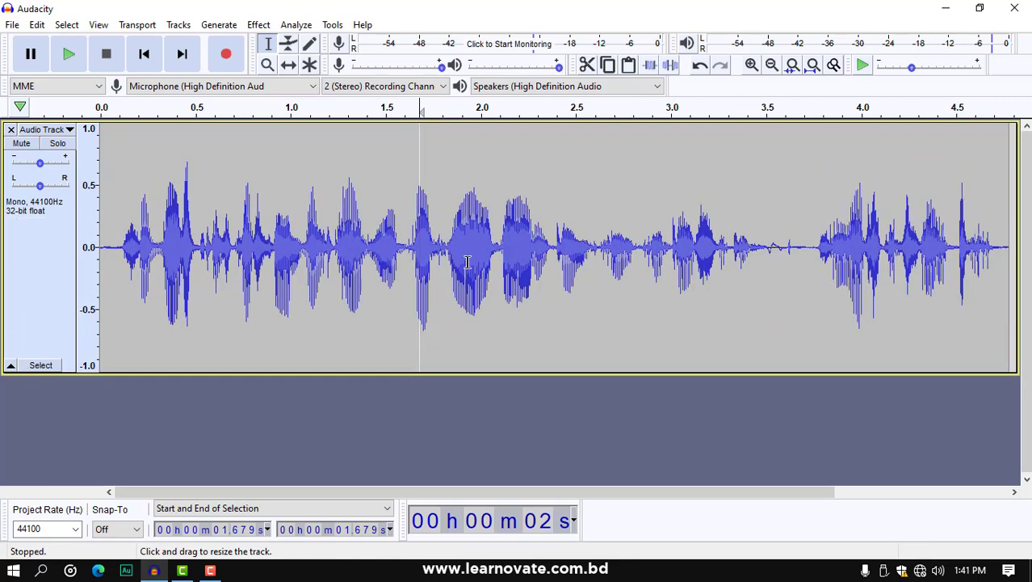
Normalize the entire mono track to a peak amplitude of -1 dB
click(156, 242)
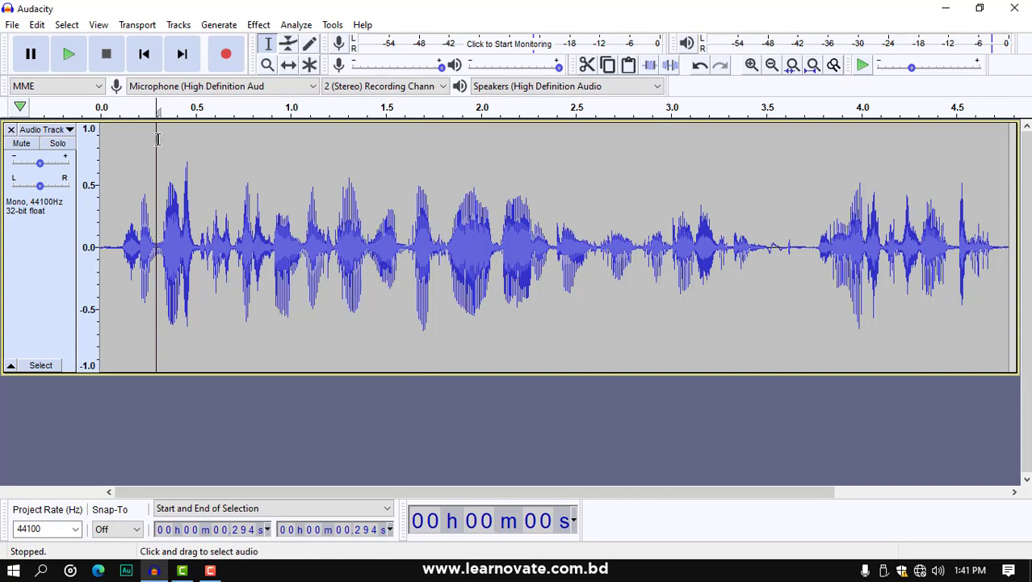
double_click(268, 198)
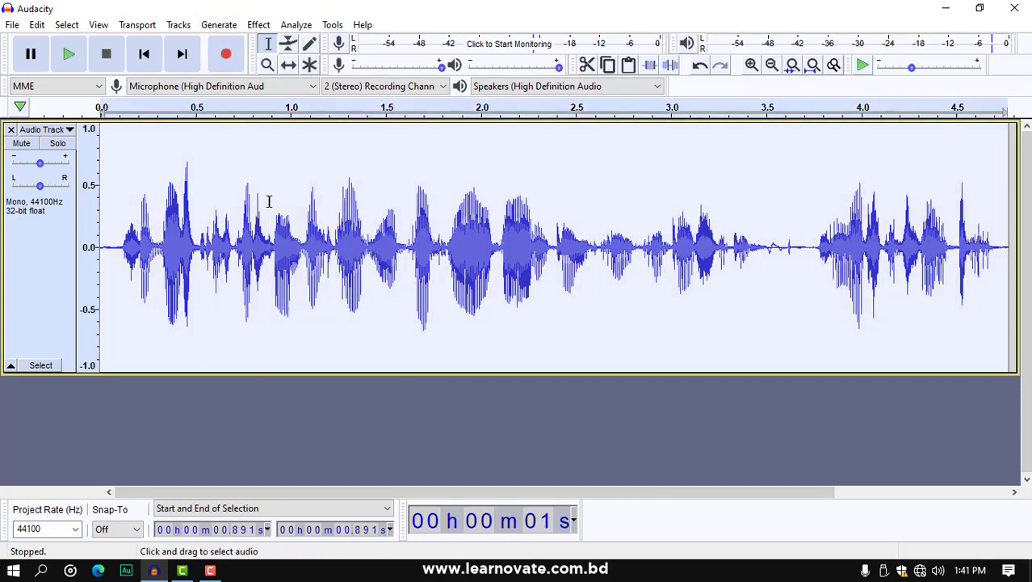
click(263, 26)
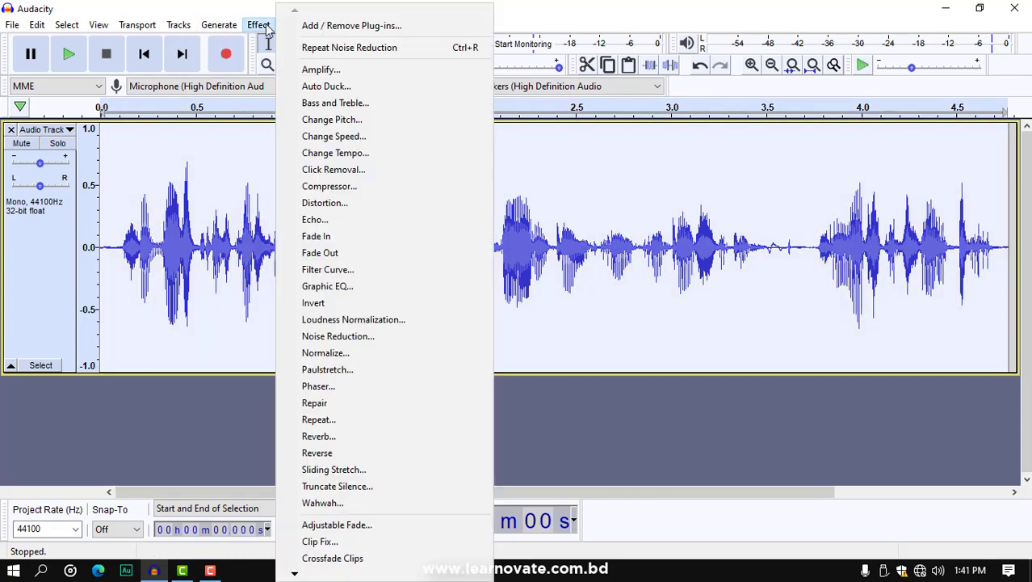
click(343, 353)
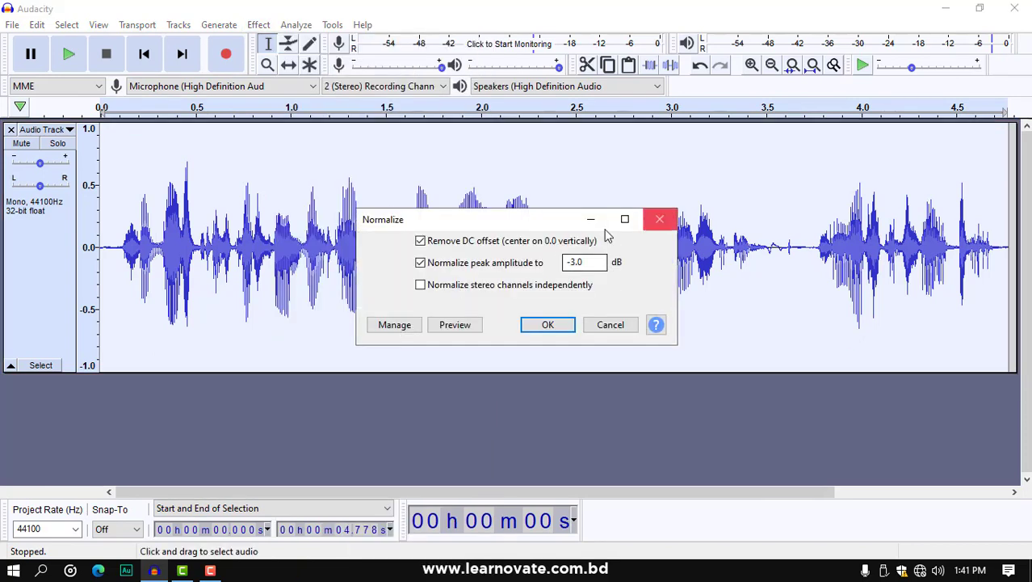
drag(539, 212, 545, 208)
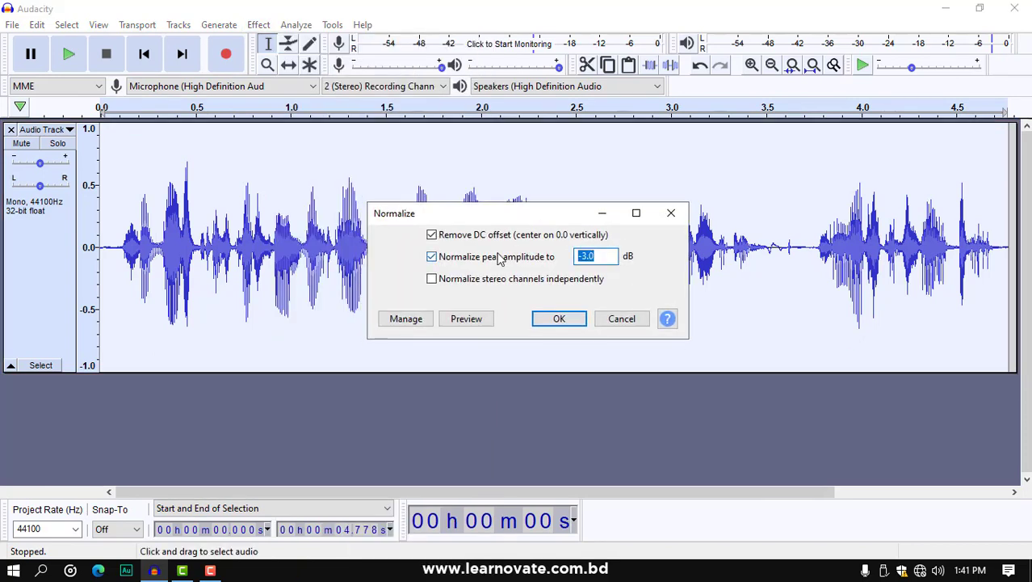
text(-1)
key(Return)
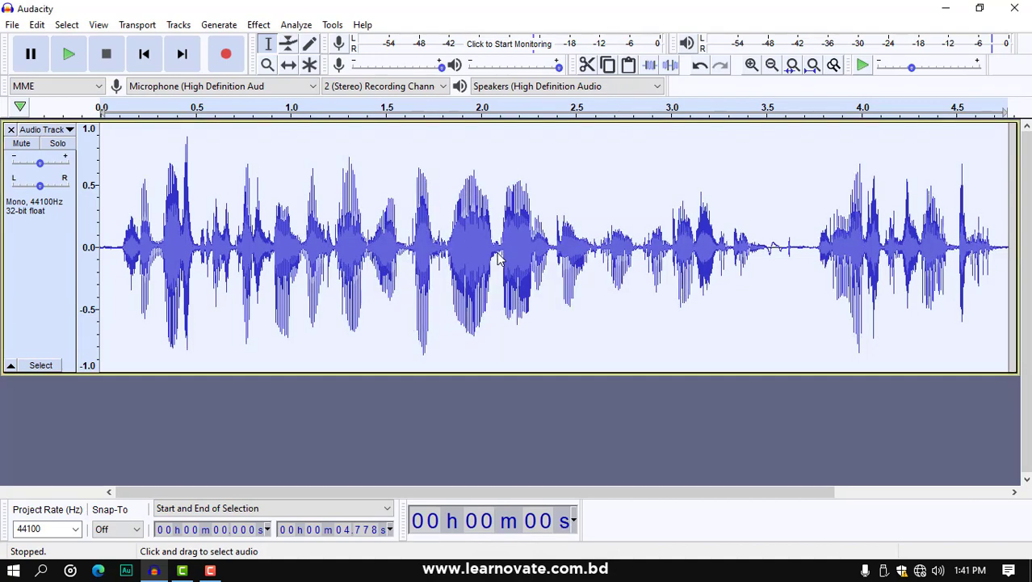
Play back the normalized mono track from about 0.06 s to check its loudness
click(499, 257)
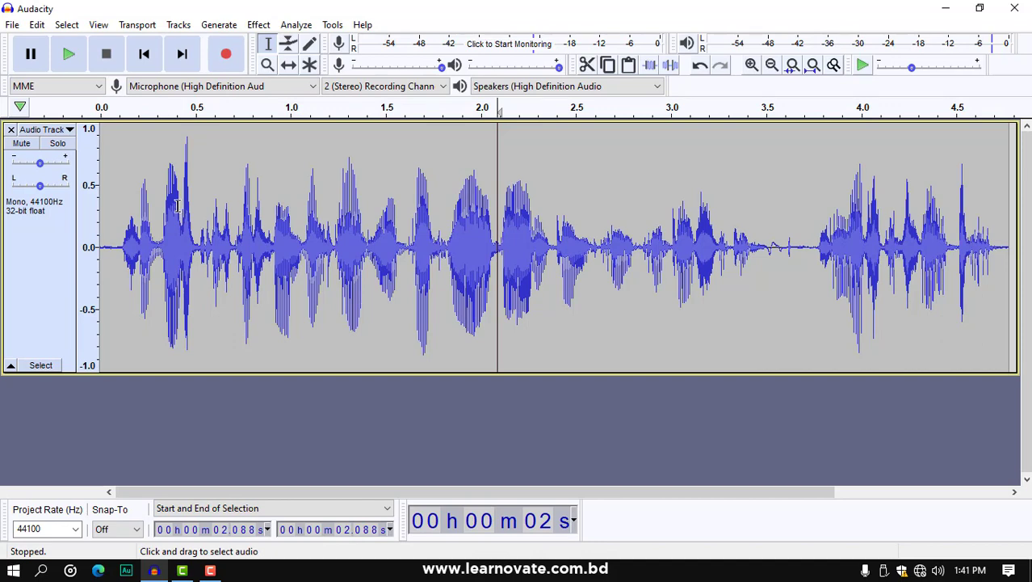
click(178, 206)
click(112, 207)
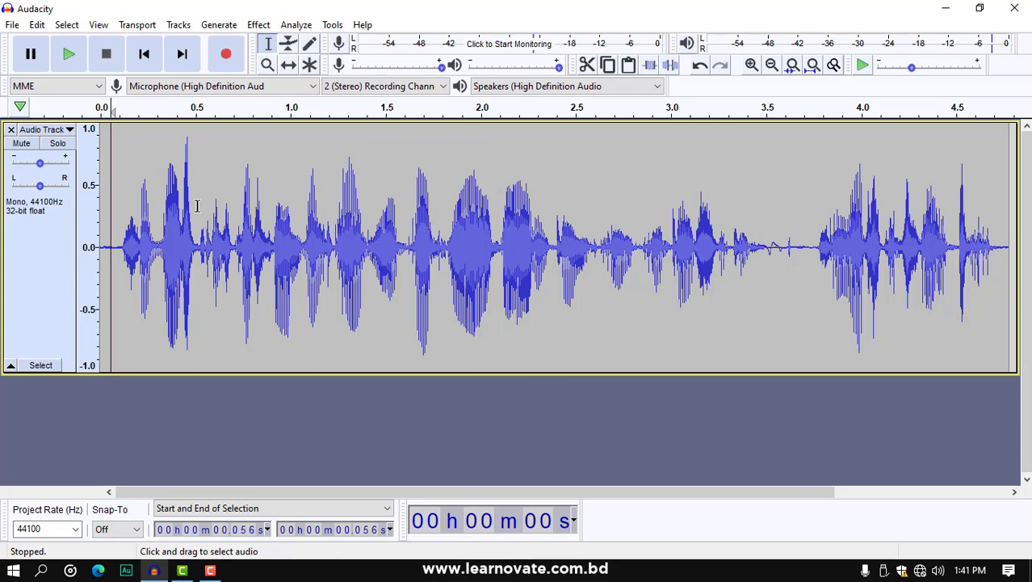
key(space)
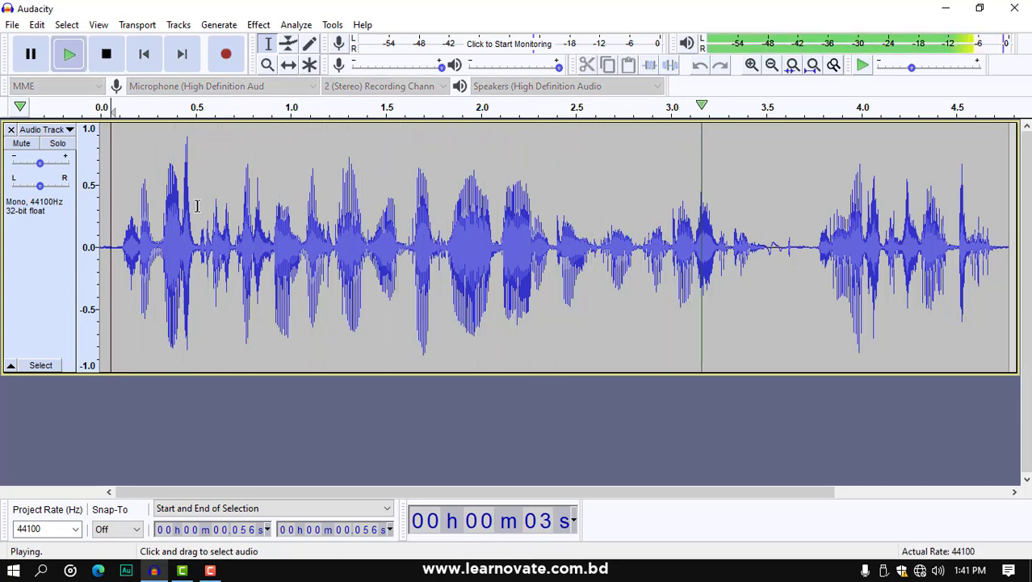
key(space)
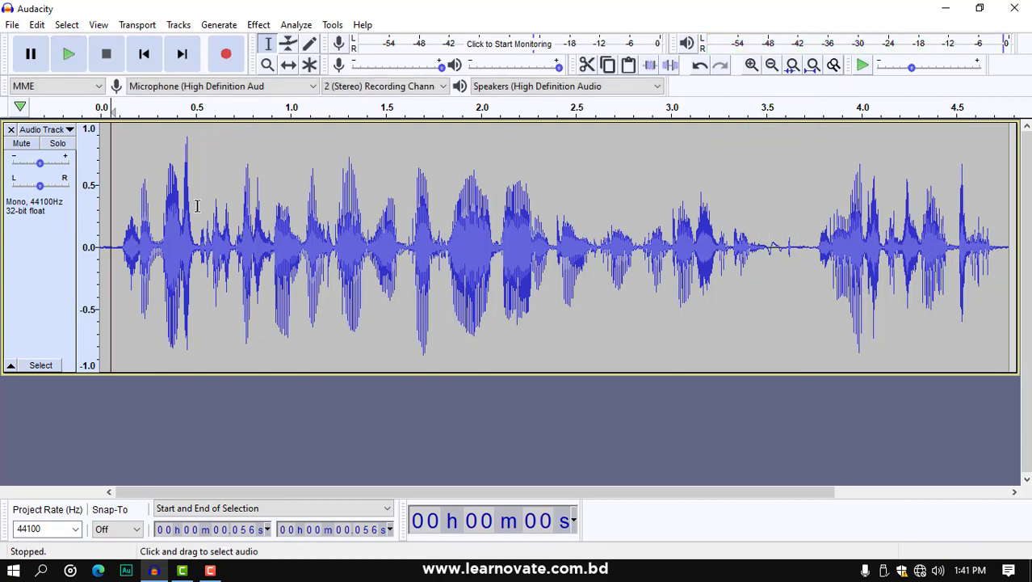
Select the audio in the mono track from about 0.94 s to 3.75 s
click(196, 206)
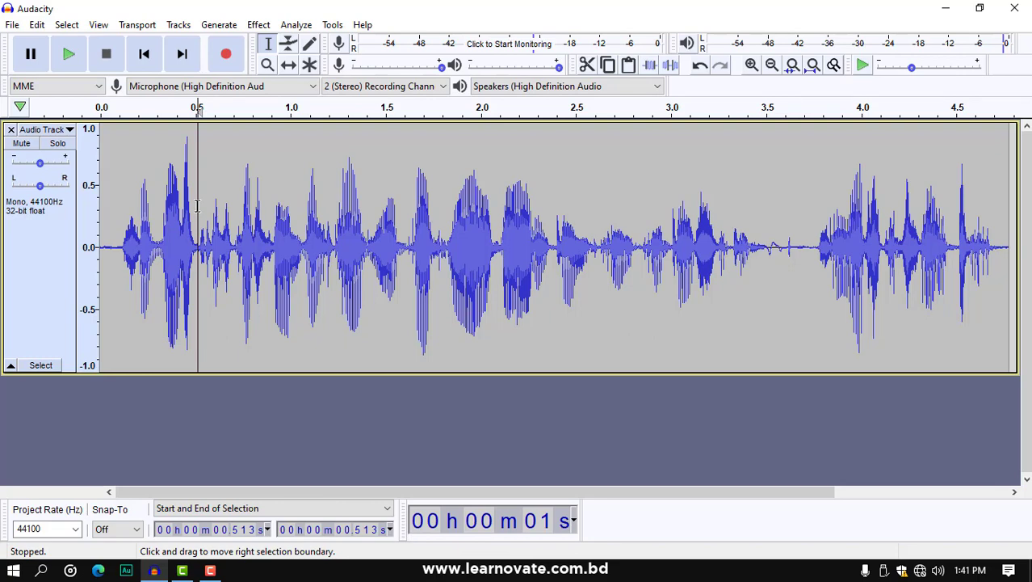
drag(813, 235, 280, 233)
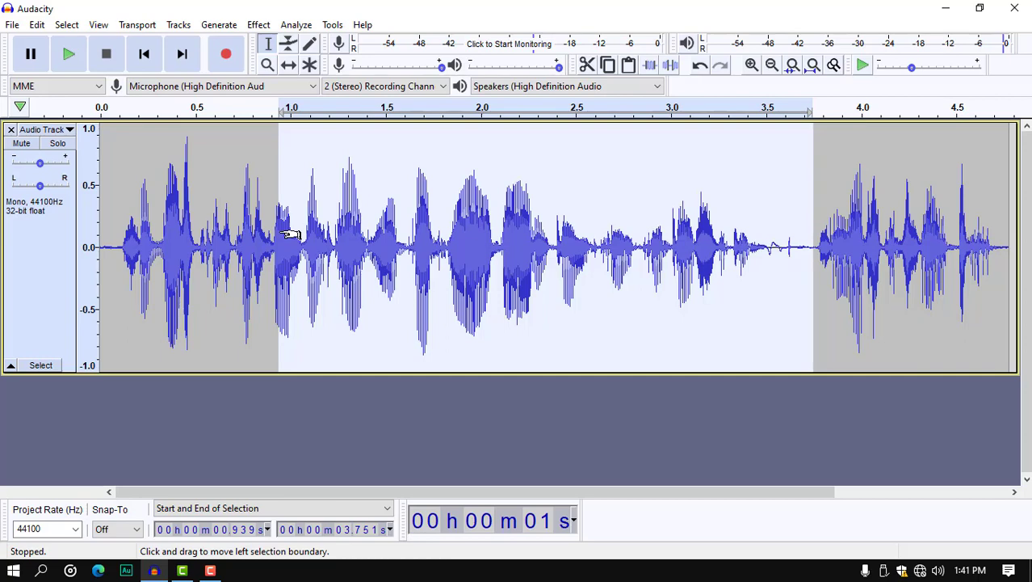